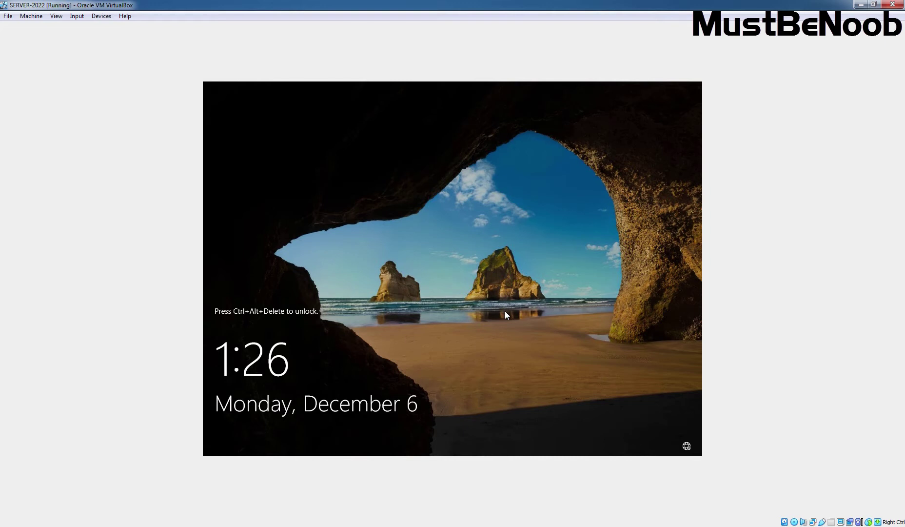
Unlock the server, sign in as Administrator with the account password, and dismiss the Windows Admin Center message
left_click(76, 16)
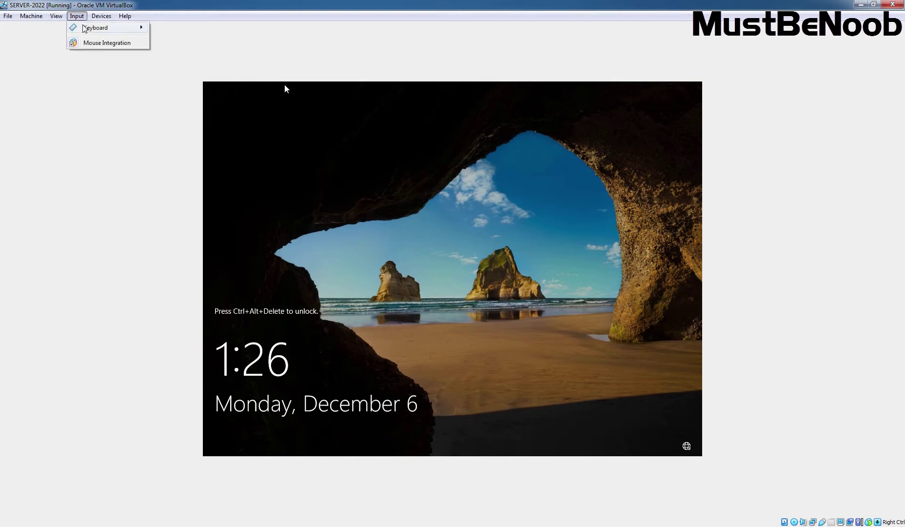
mouse_move(84, 28)
left_click(205, 56)
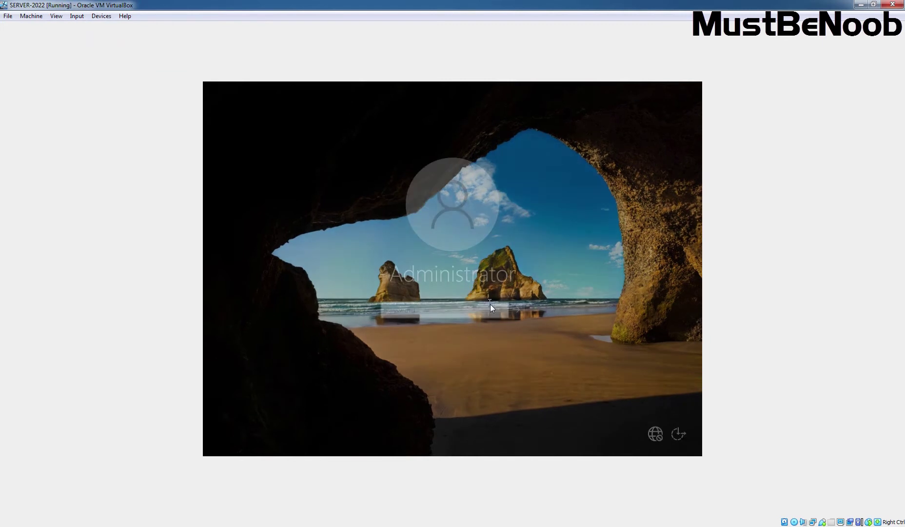
type("•••••••")
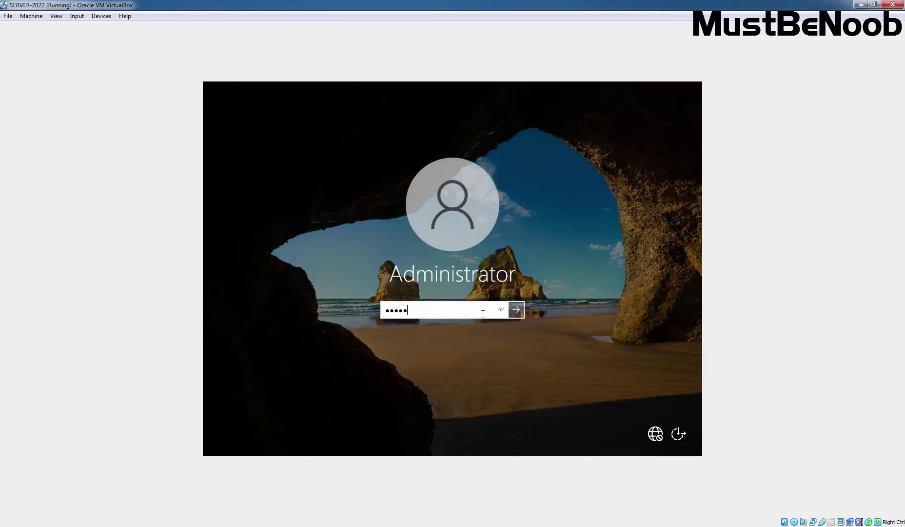
type("••")
key("Return")
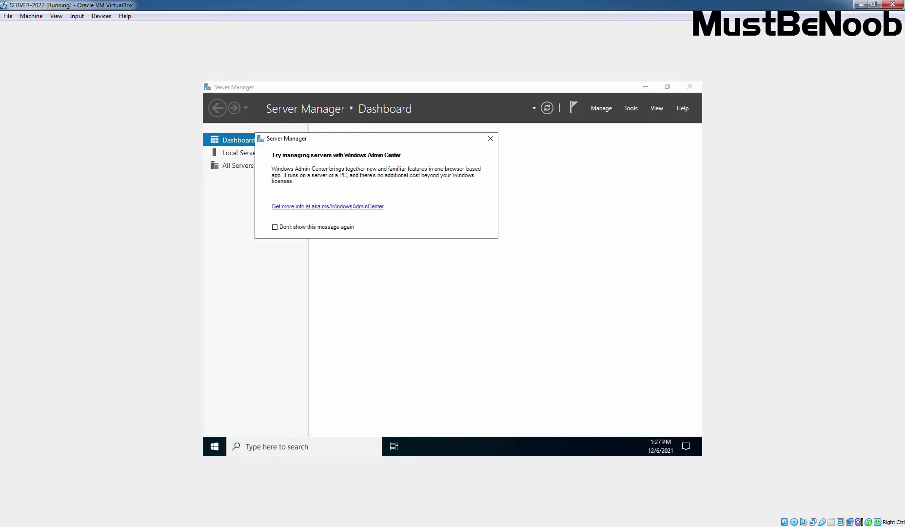
left_click(490, 141)
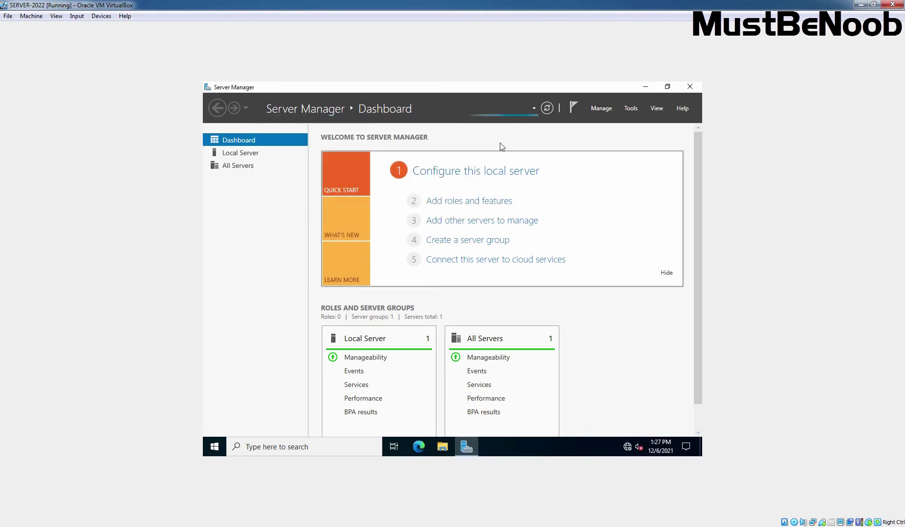
Set the local server's time zone to (UTC+05:30) Chennai, Kolkata, Mumbai, New Delhi
left_click(234, 155)
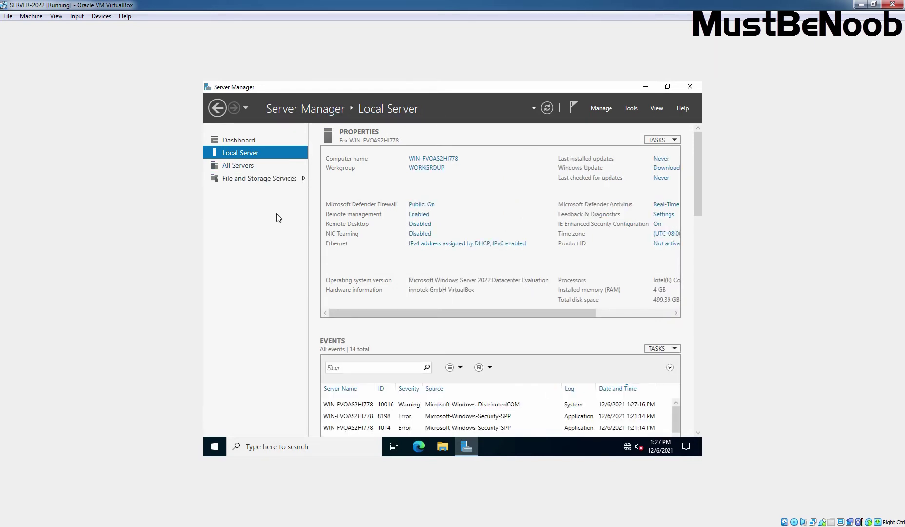
left_click_drag(447, 313, 513, 257)
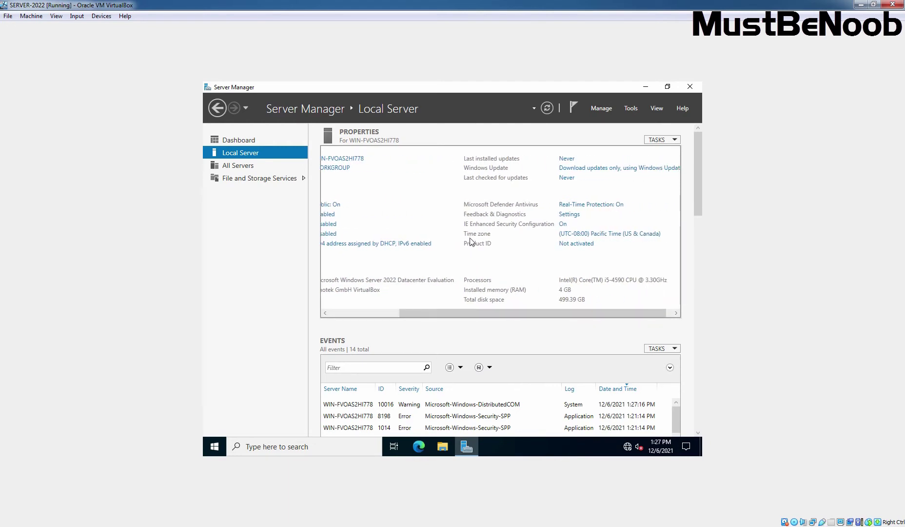
left_click(573, 234)
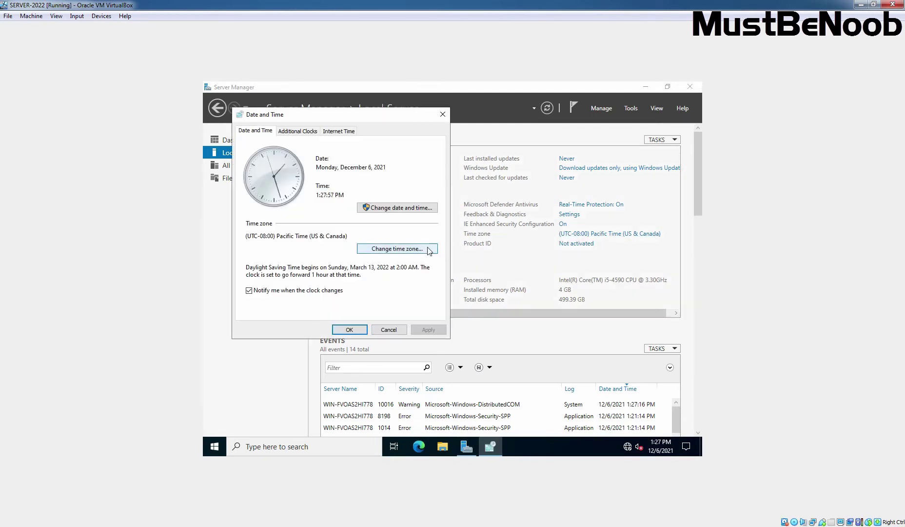
left_click(397, 252)
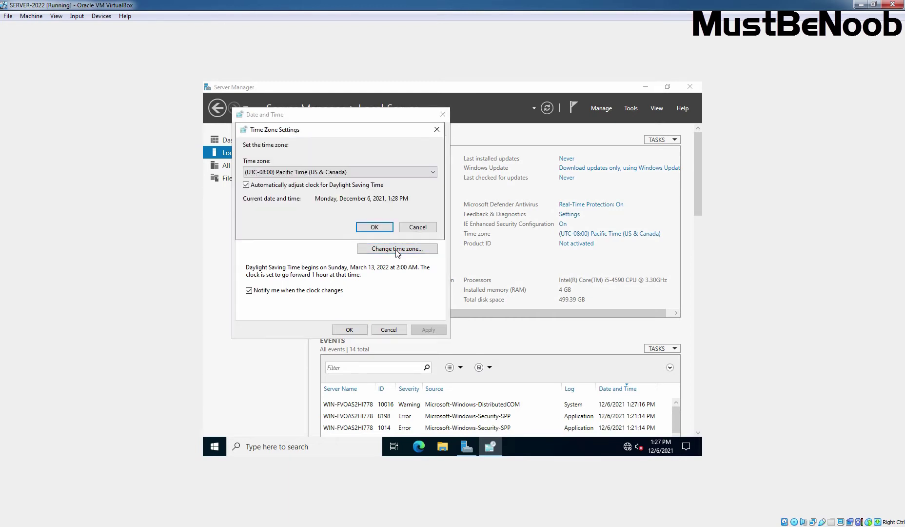
left_click(433, 173)
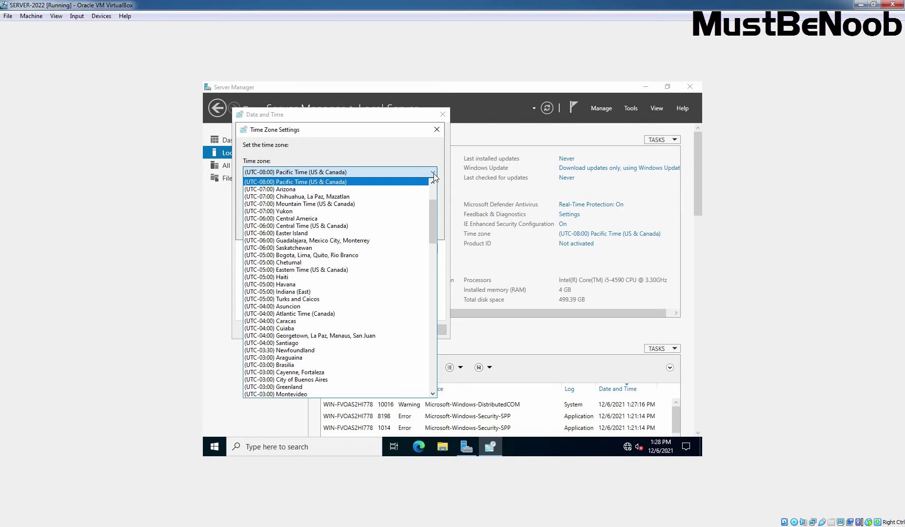
left_click_drag(431, 216, 420, 322)
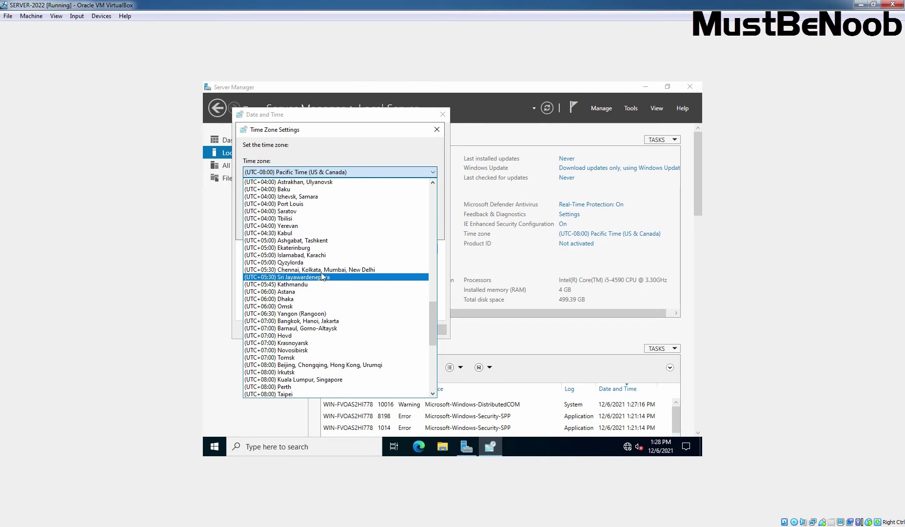
left_click(272, 270)
left_click(374, 227)
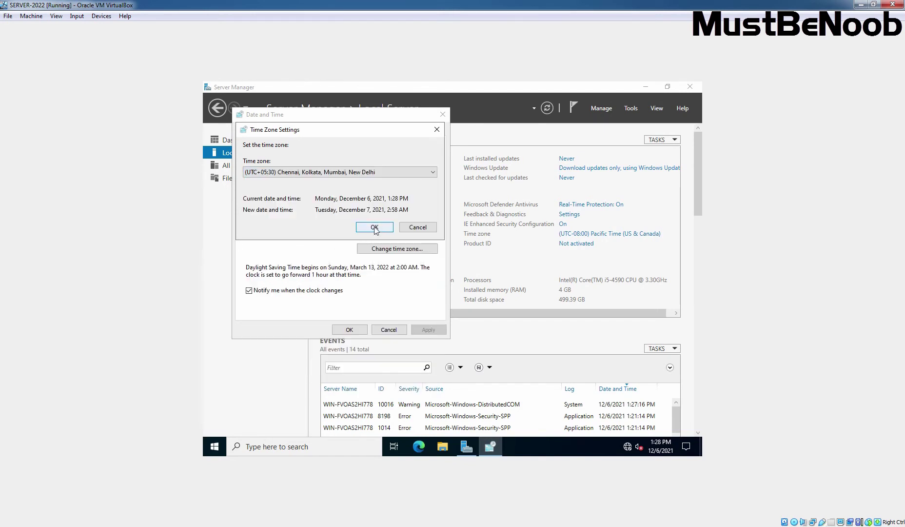
left_click(349, 330)
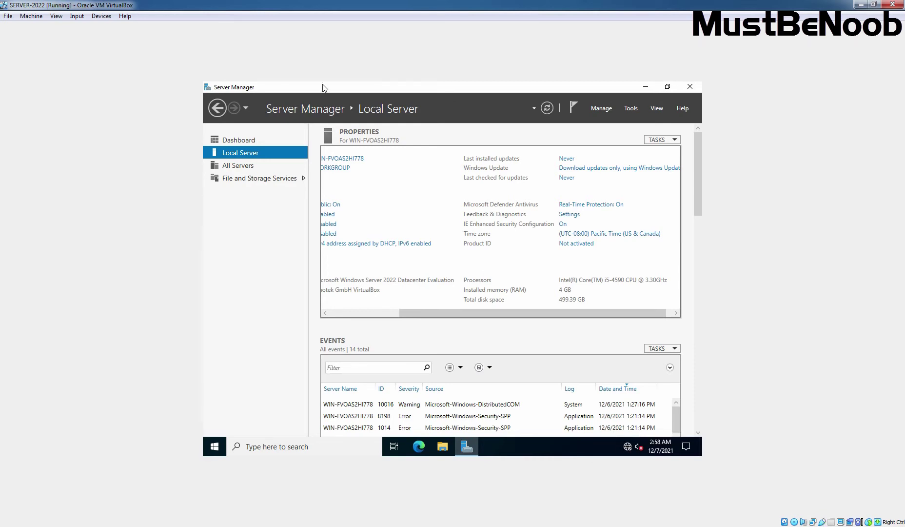
Attach the virtual machine's network Adapter 1 to NAT and allow the server to be discoverable on the network
left_click(102, 18)
mouse_move(121, 54)
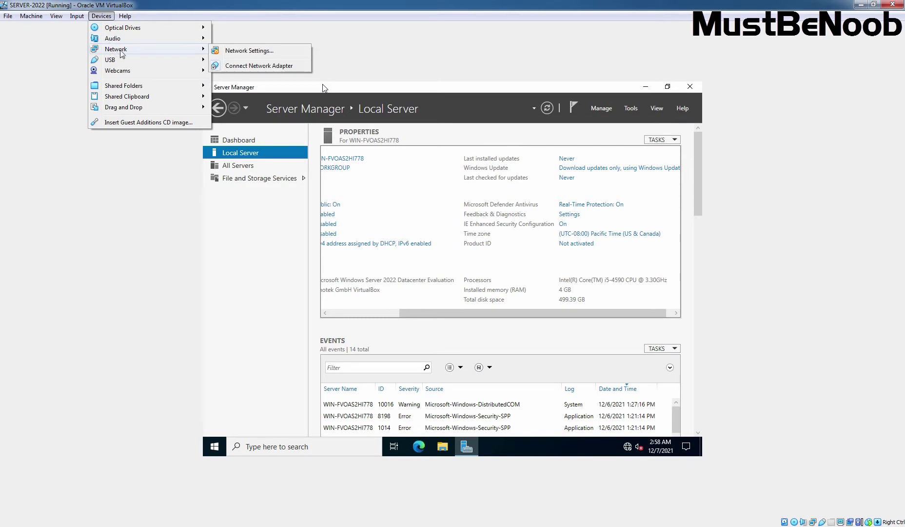
left_click(249, 51)
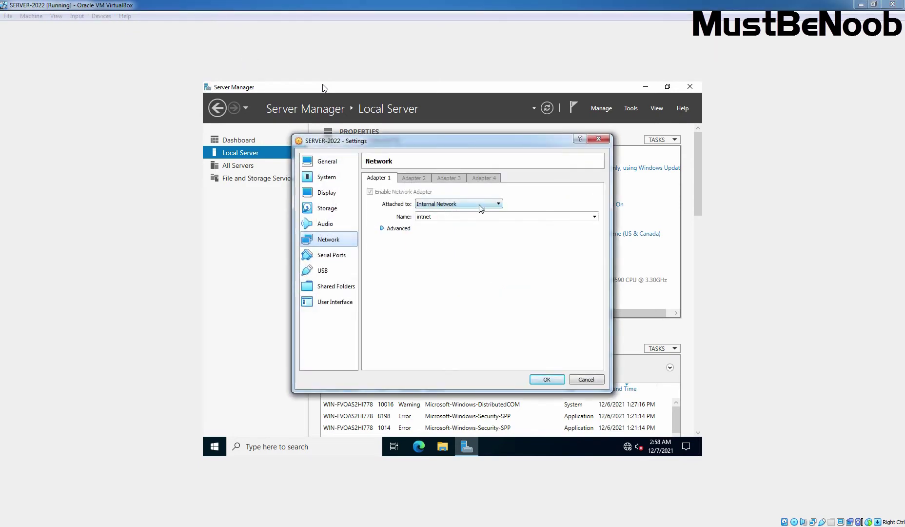
left_click(488, 205)
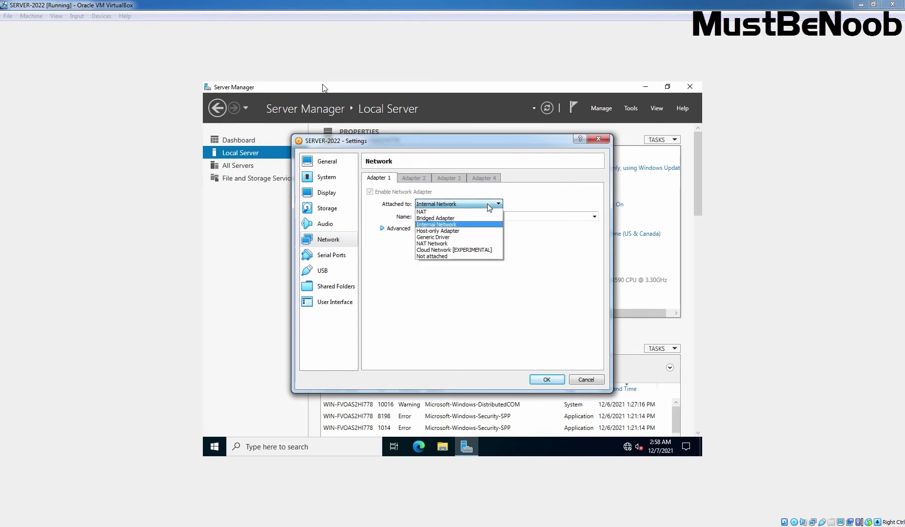
left_click(485, 211)
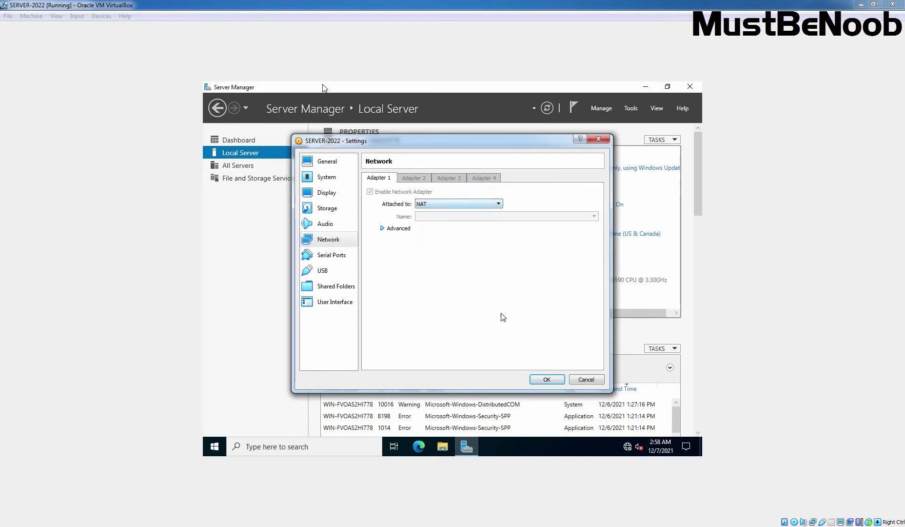
left_click(547, 380)
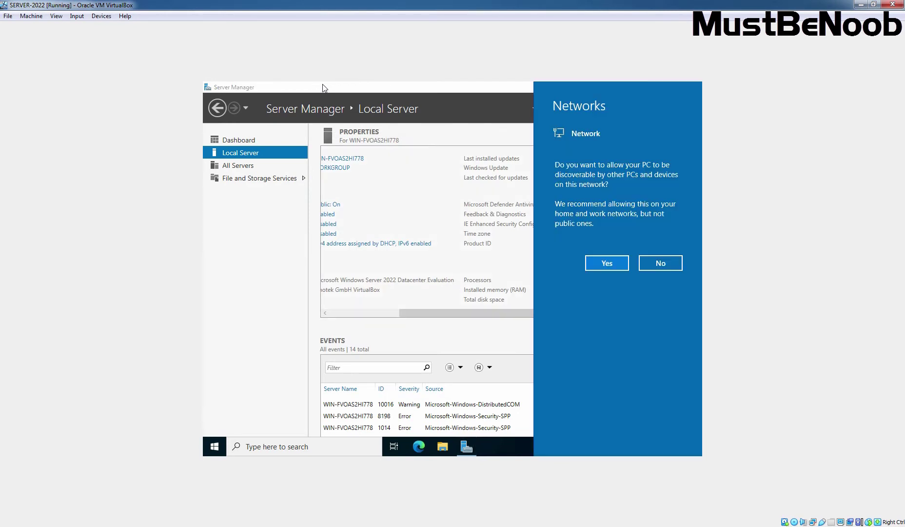
left_click(608, 264)
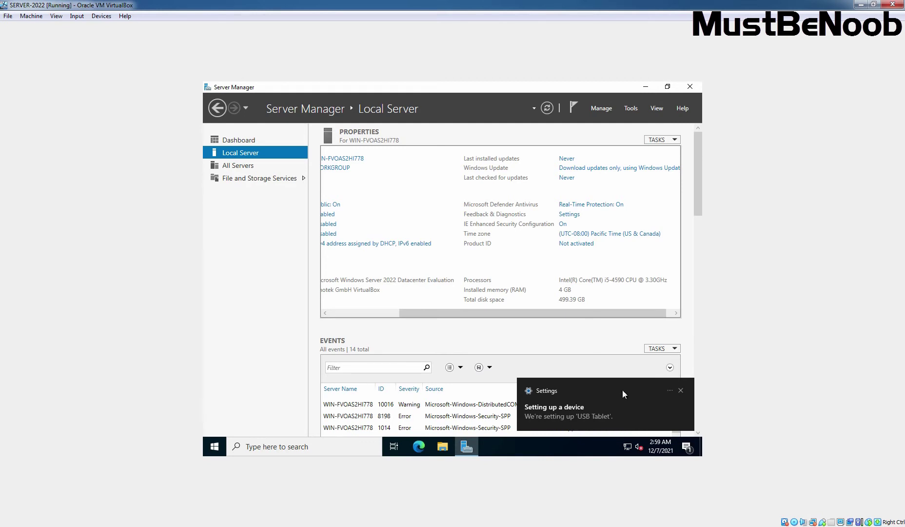
left_click(681, 392)
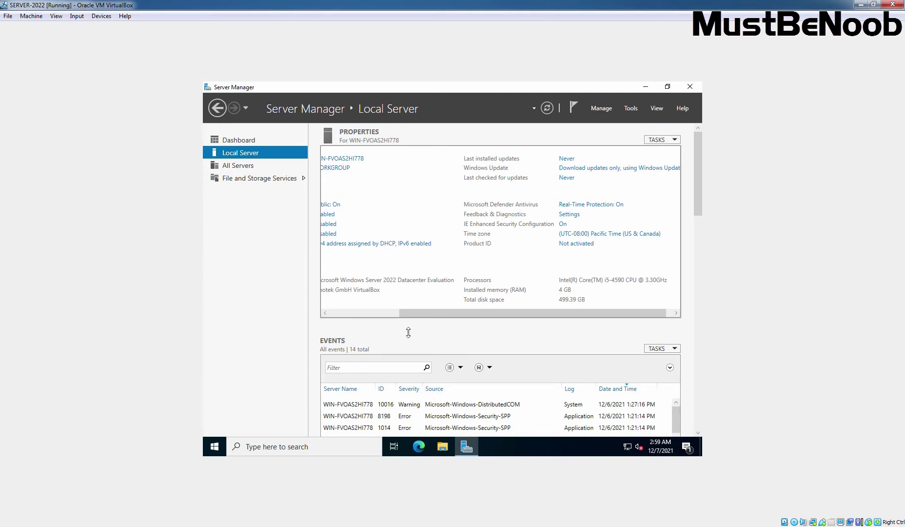
Open the Computer Name/Domain Changes dialog for the local server
left_click_drag(412, 313, 332, 314)
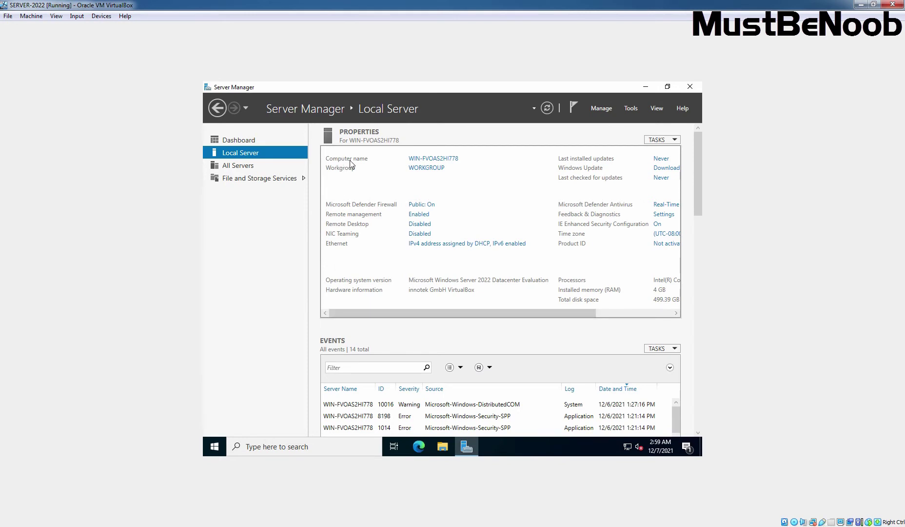
left_click(431, 161)
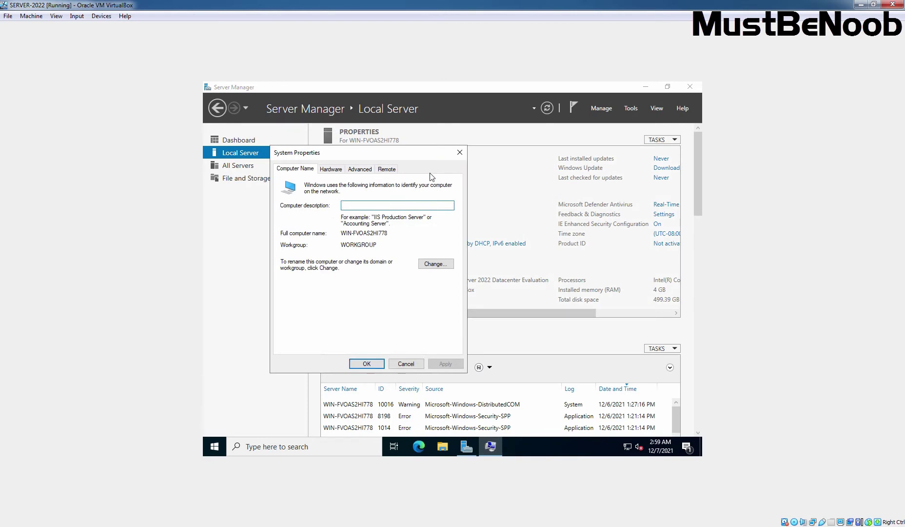
left_click(429, 266)
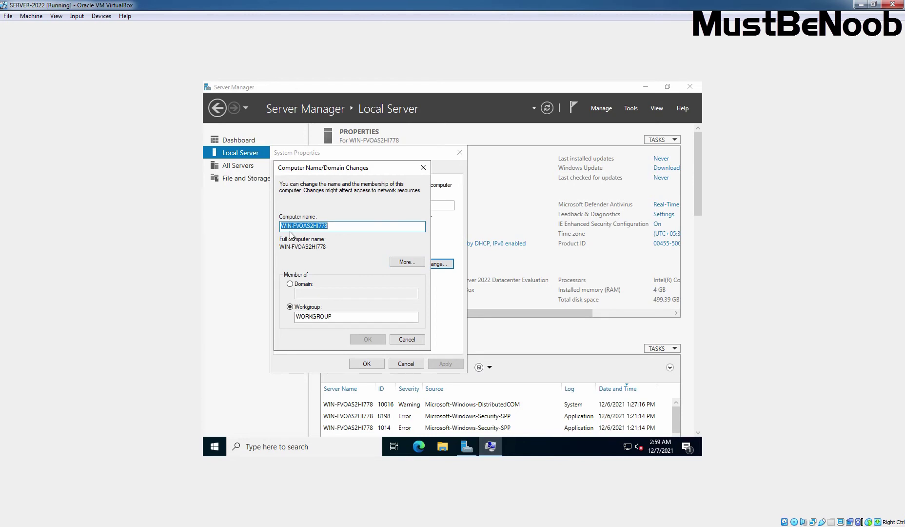
type("SERV")
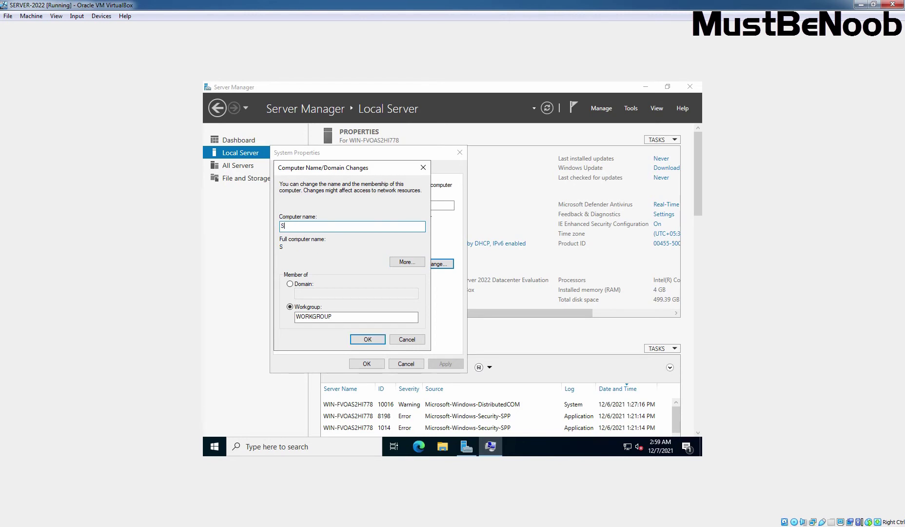
type("ER1")
key("BackSpace")
key("BackSpace")
key("BackSpace")
key("BackSpace")
key("BackSpace")
key("BackSpace")
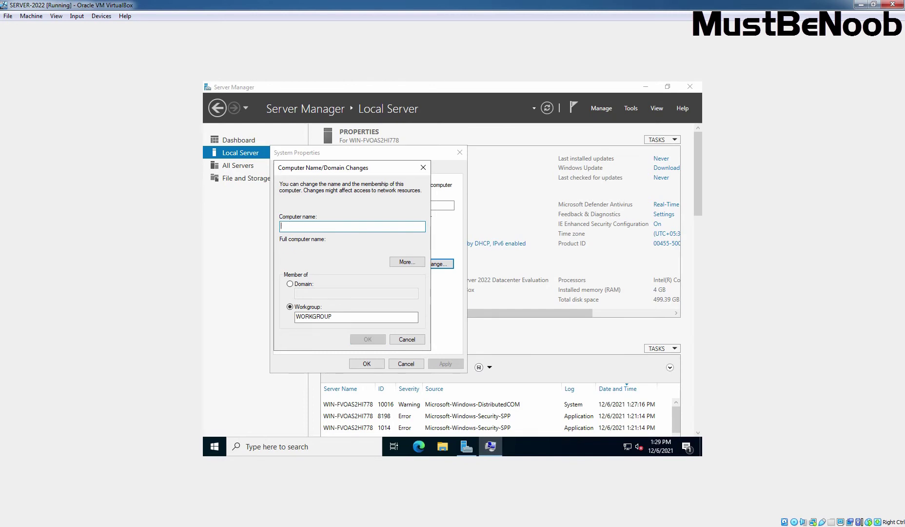
Rename the computer to DC1, apply the change, and postpone the restart
type("DC1")
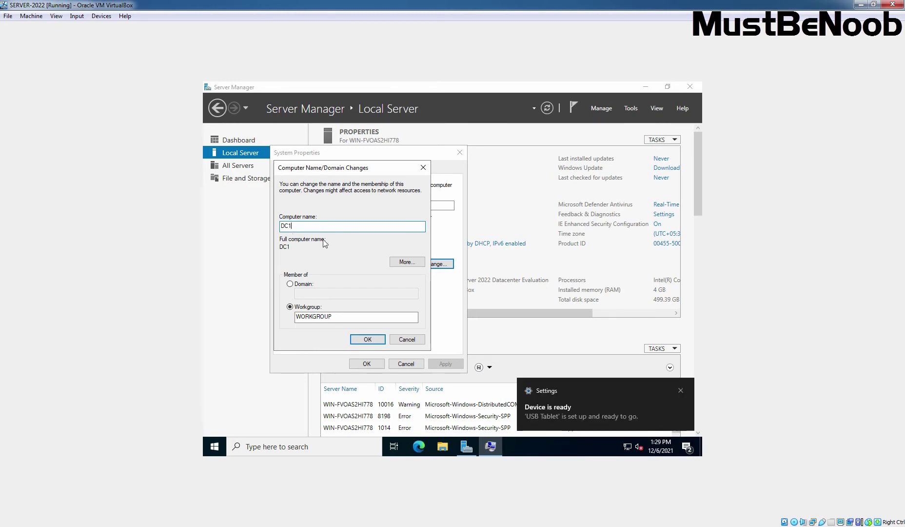
left_click(368, 340)
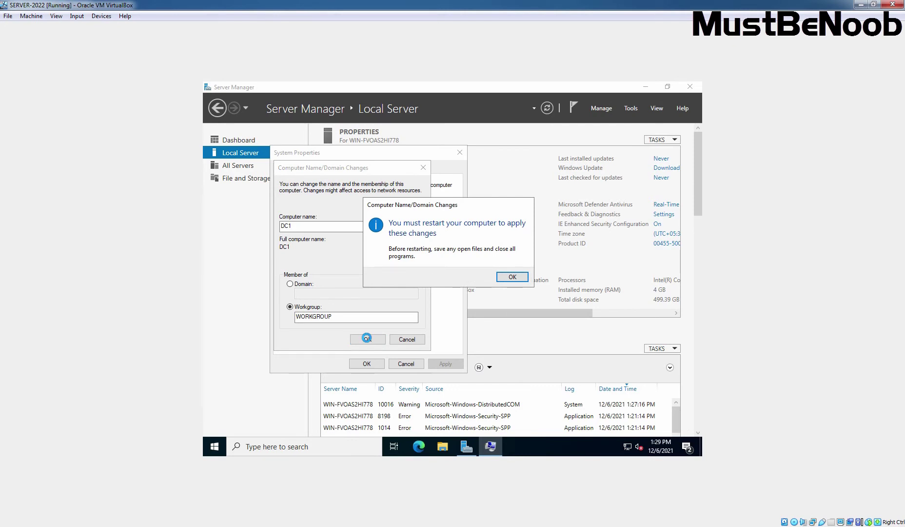
left_click(512, 276)
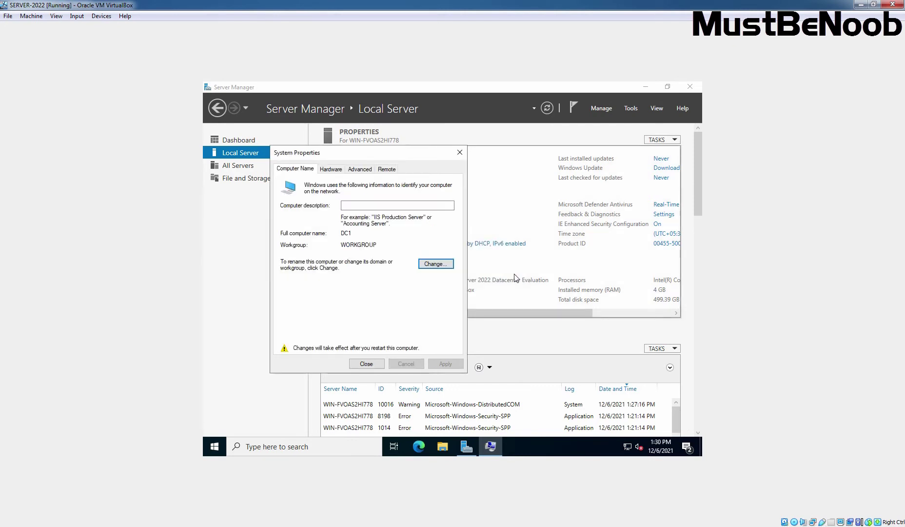
left_click(366, 364)
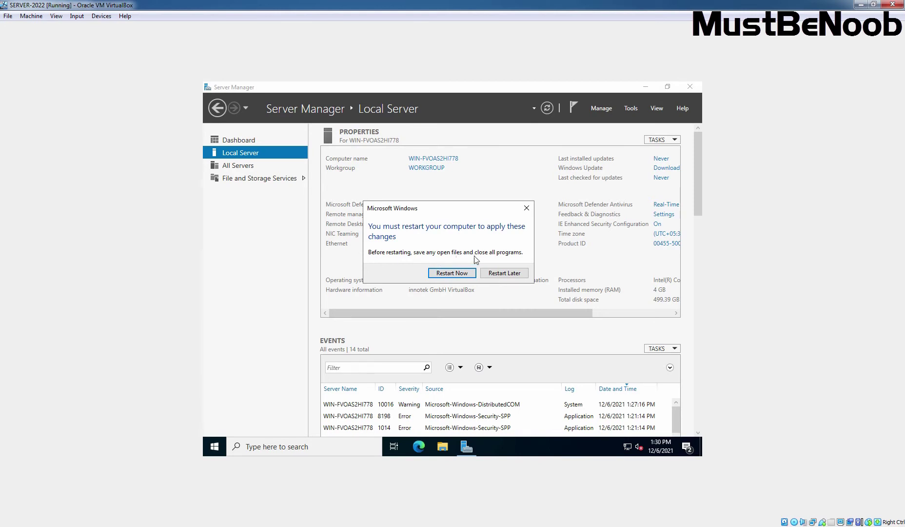
left_click(502, 273)
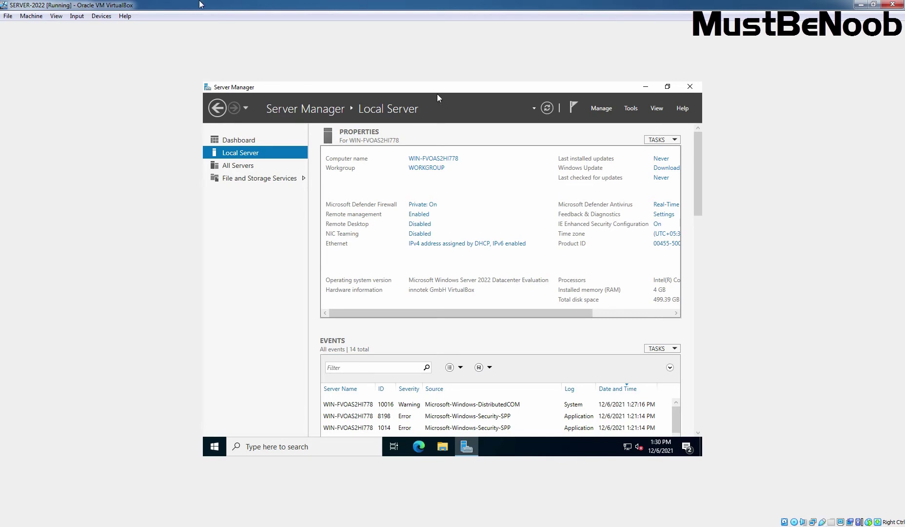
Insert the Guest Additions CD image into the virtual machine and show This PC in the server's File Explorer
left_click(104, 16)
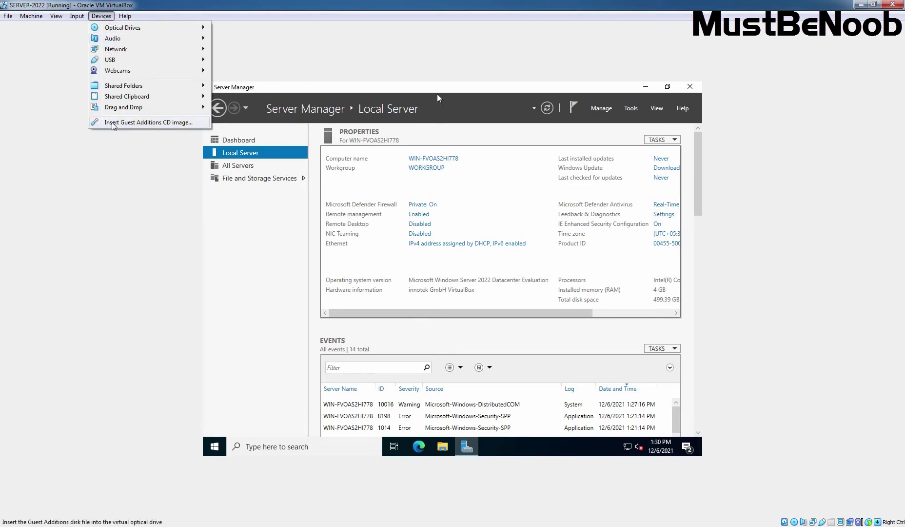
left_click(157, 123)
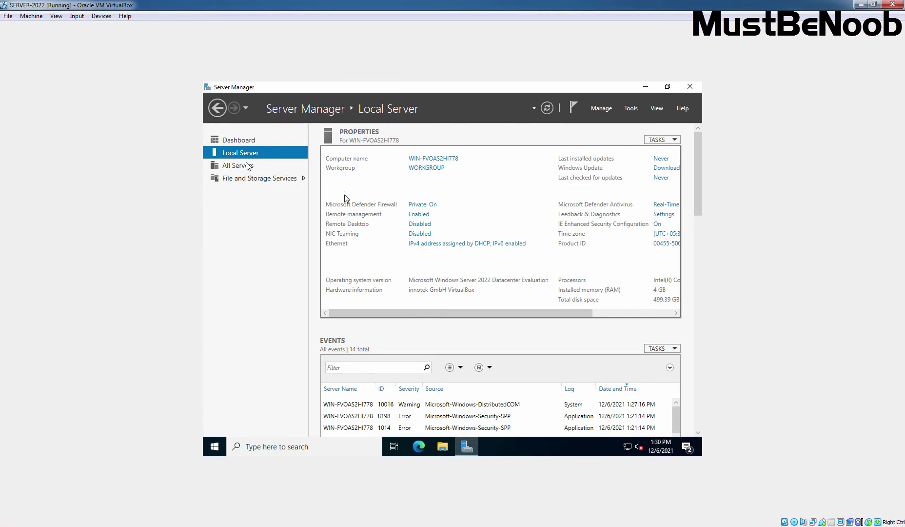
left_click(643, 88)
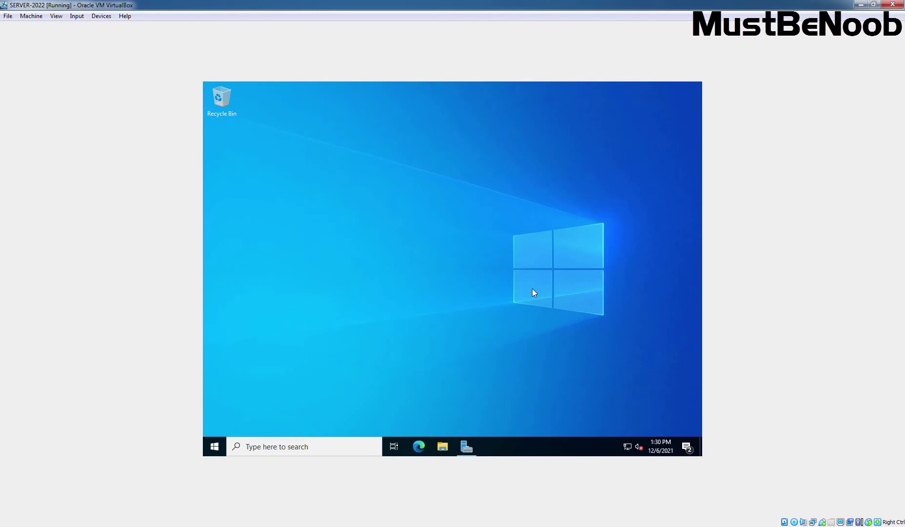
left_click(444, 445)
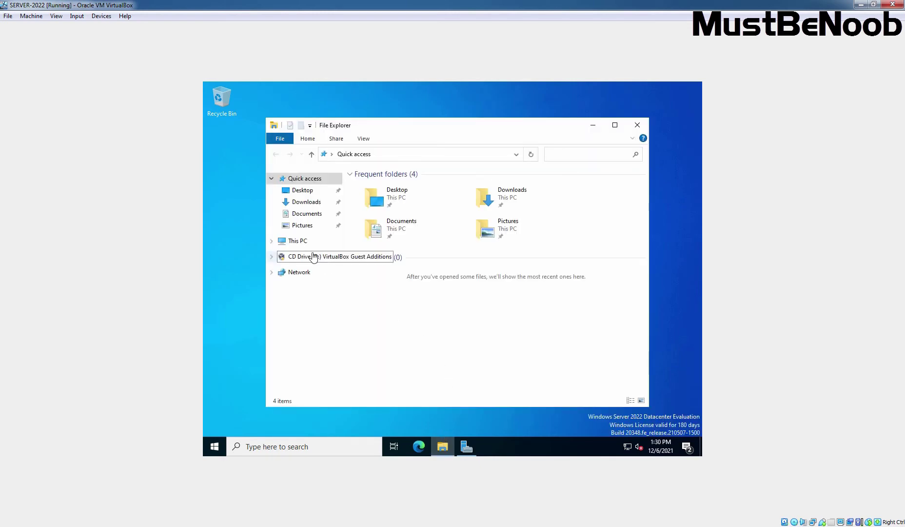
left_click(299, 242)
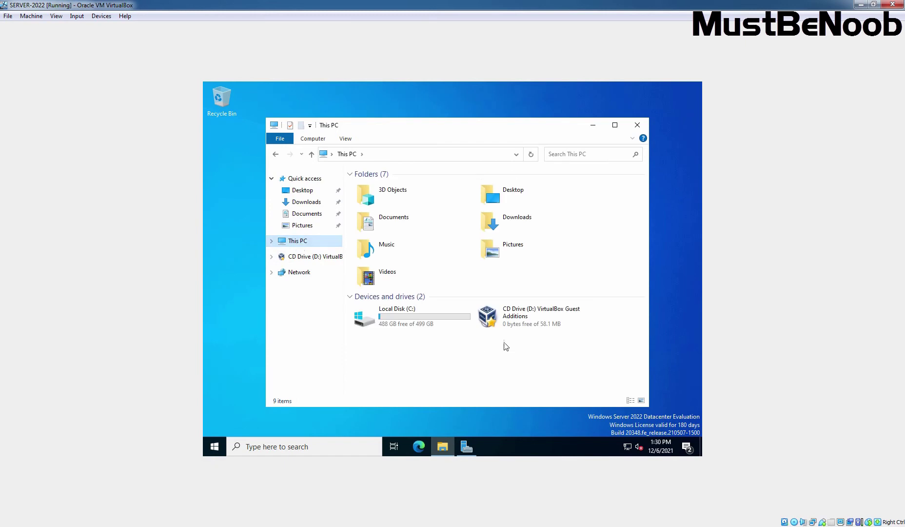
Launch the VBoxWindowsAdditions installer from the VirtualBox Guest Additions CD drive (D:)
left_click(525, 321)
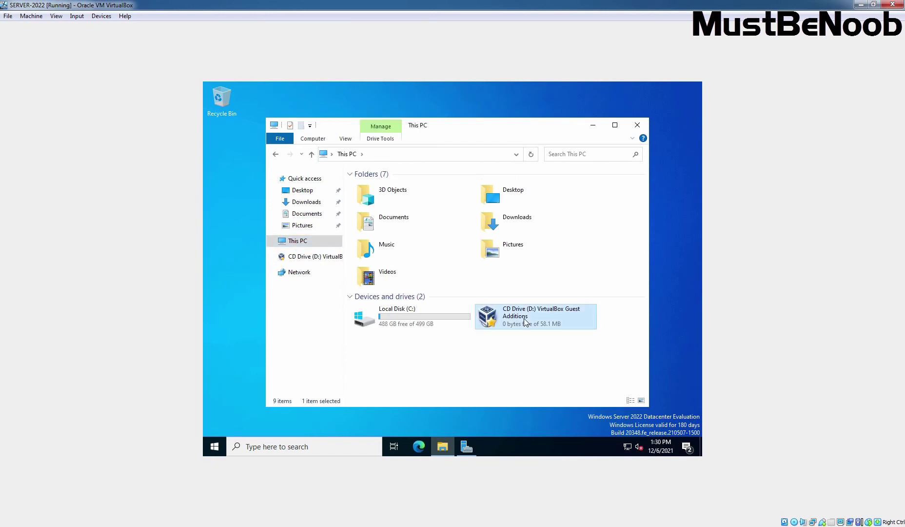
double_click(525, 321)
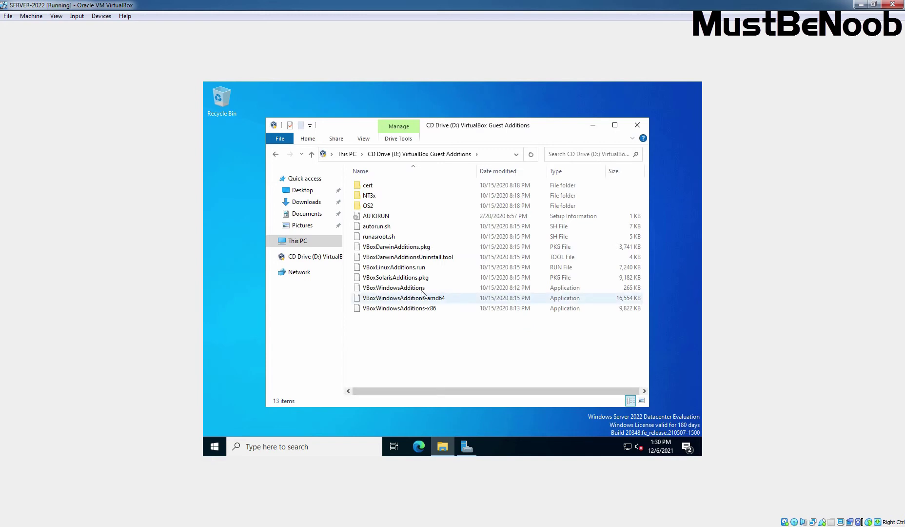
left_click(366, 289)
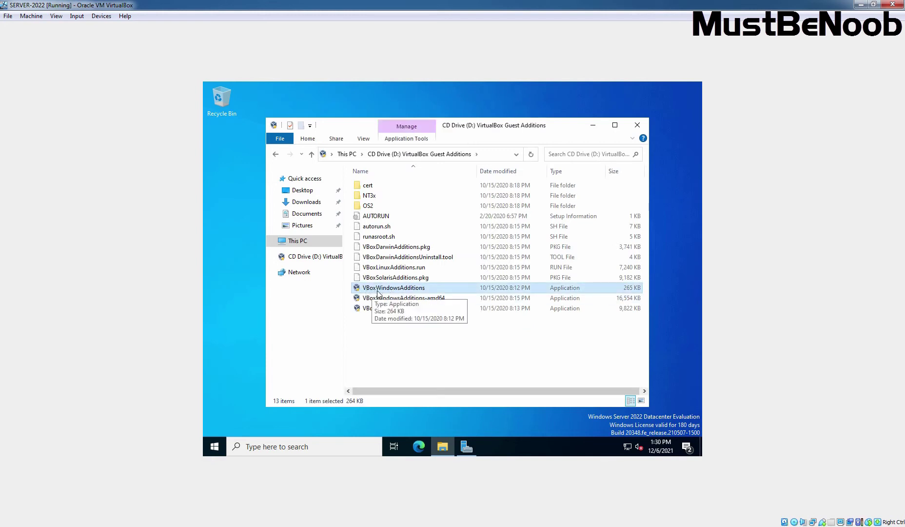
double_click(408, 289)
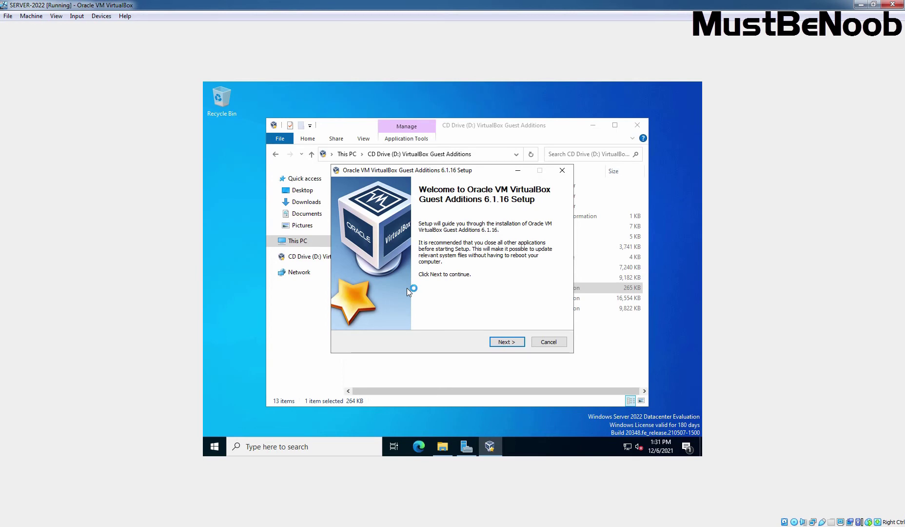
Install Guest Additions 6.1.16 in the default folder, allowing the Oracle Corporation device software, and finish with Reboot now
left_click(508, 342)
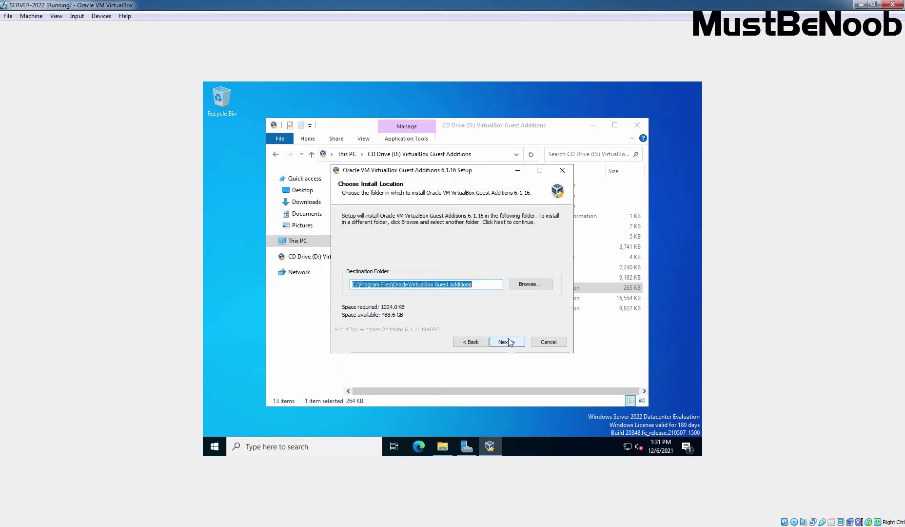
left_click(508, 341)
left_click(507, 341)
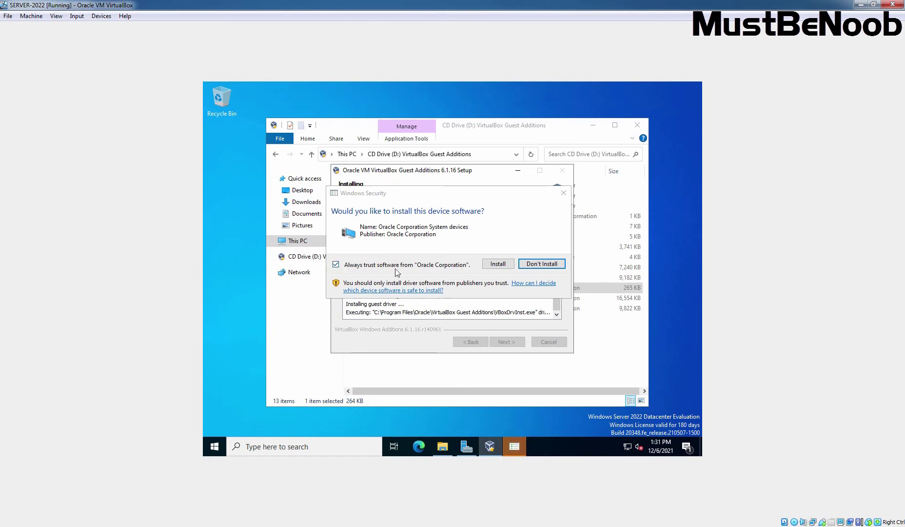
left_click(499, 264)
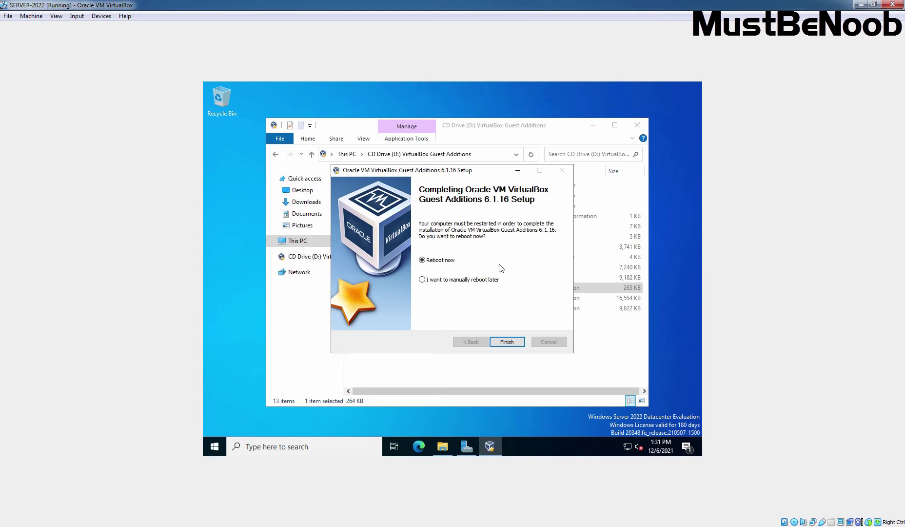
left_click(507, 342)
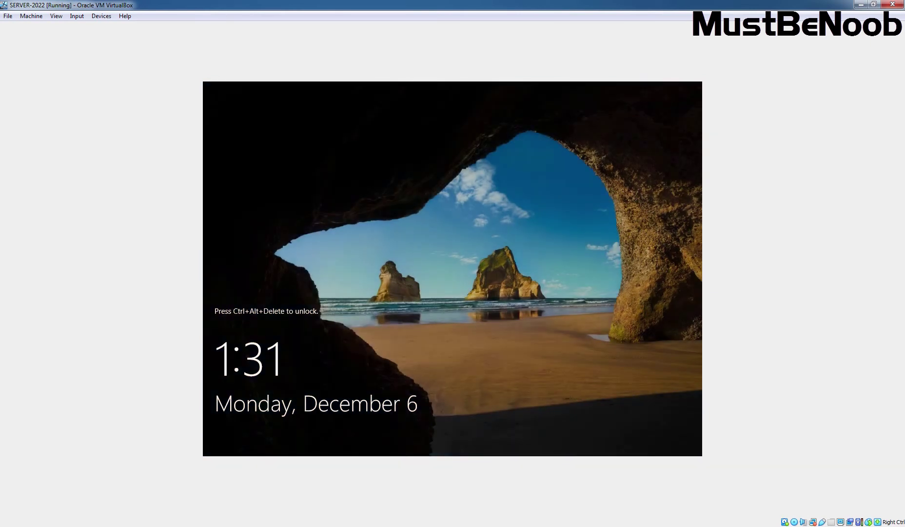
Send Ctrl-Alt-Del to the virtual machine and sign in to the Administrator account with its password
left_click(77, 18)
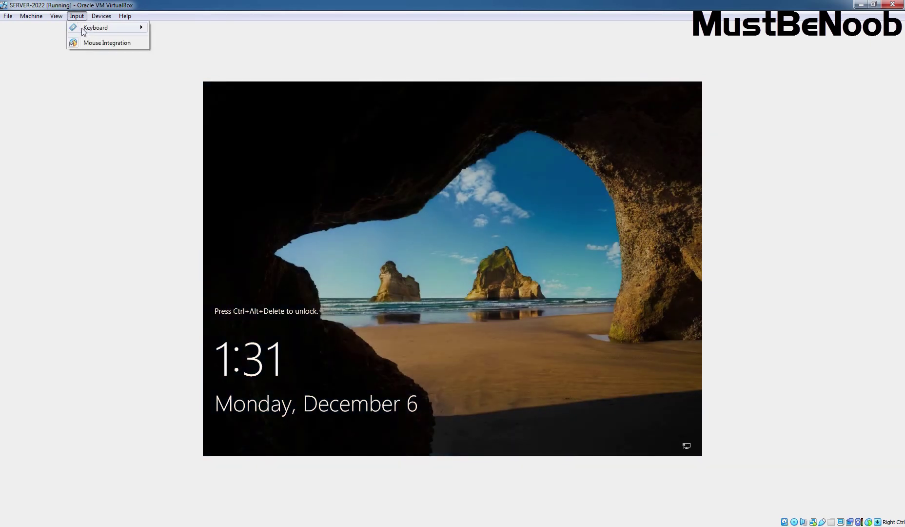
mouse_move(83, 28)
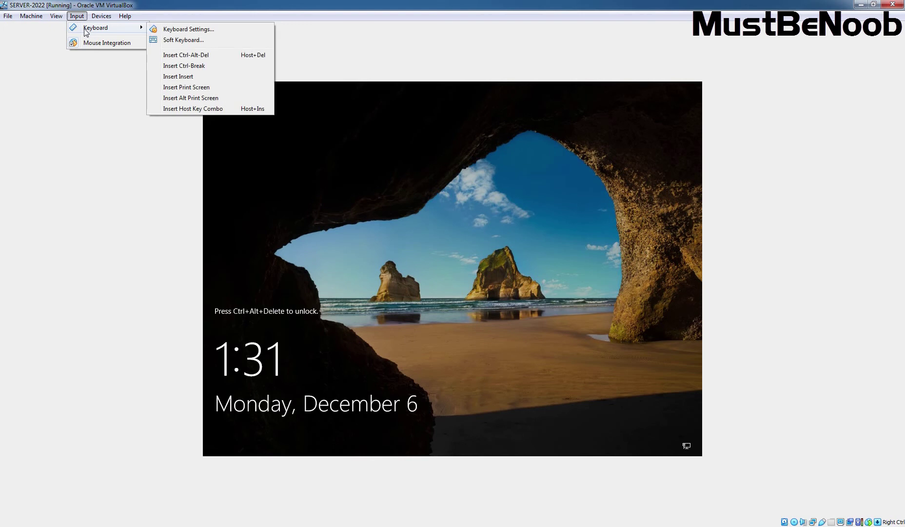
left_click(214, 56)
type("••••••••••")
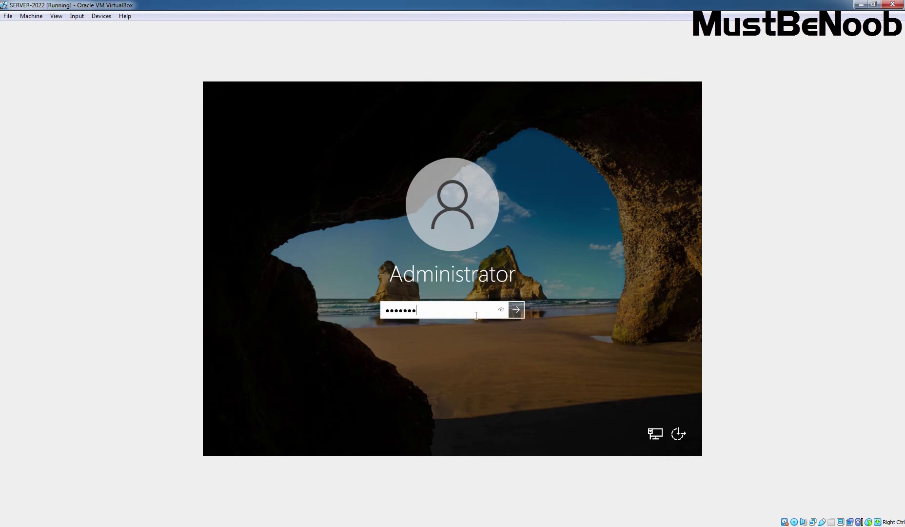
key("Return")
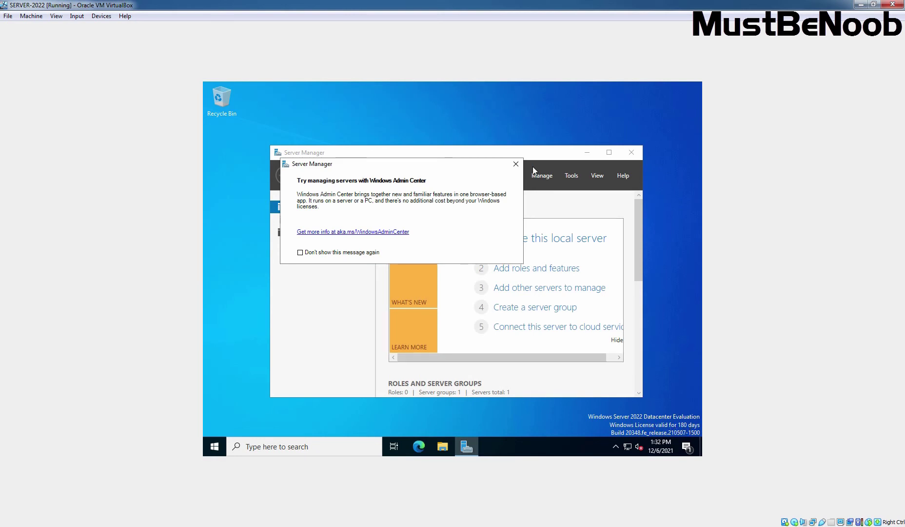
Dismiss the Windows Admin Center message and review the Local Server properties in a maximized Server Manager, then minimize it
left_click(516, 164)
left_click(609, 153)
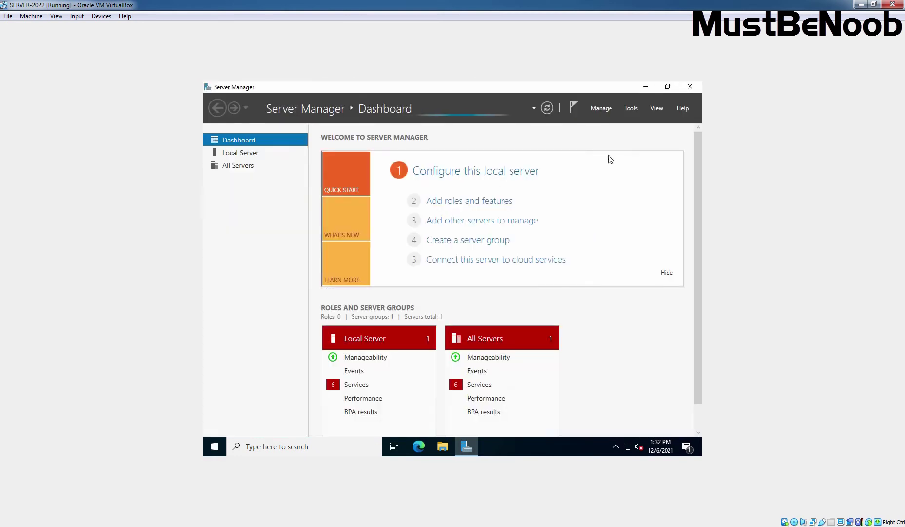
left_click(241, 153)
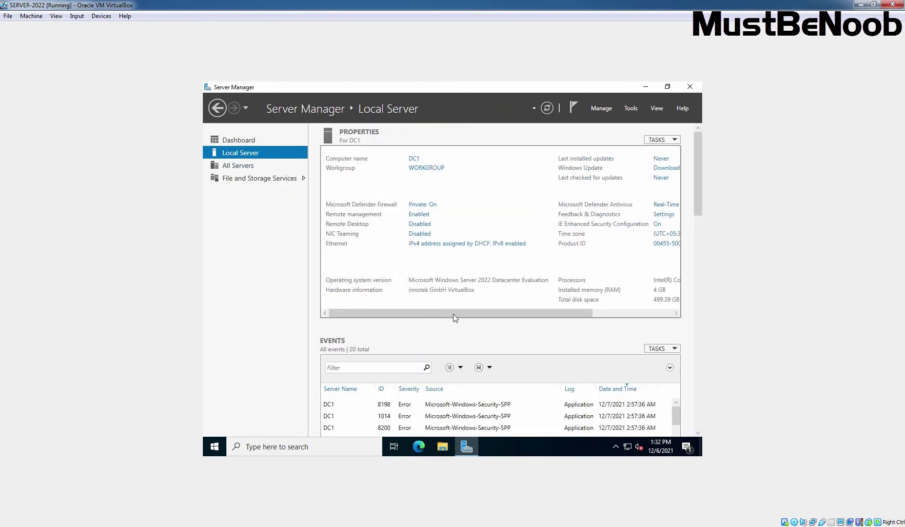
scroll(460, 261, "right", 5)
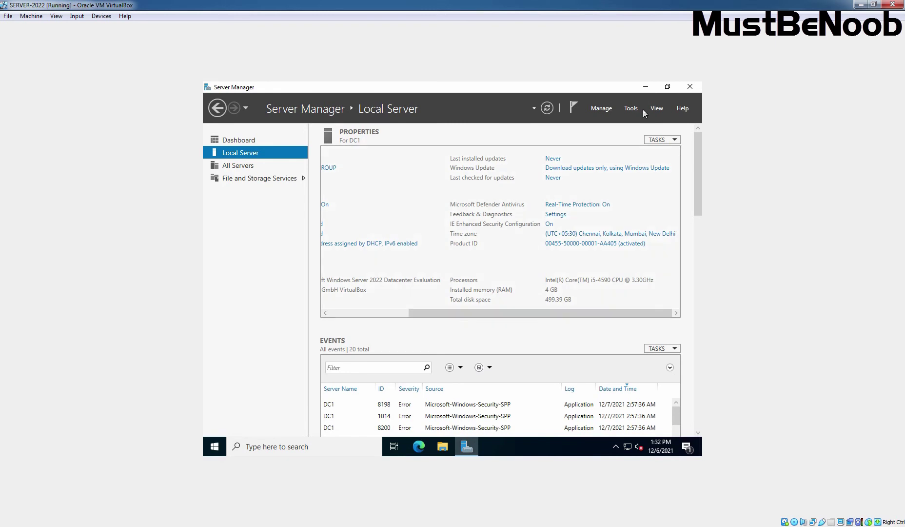
left_click(645, 87)
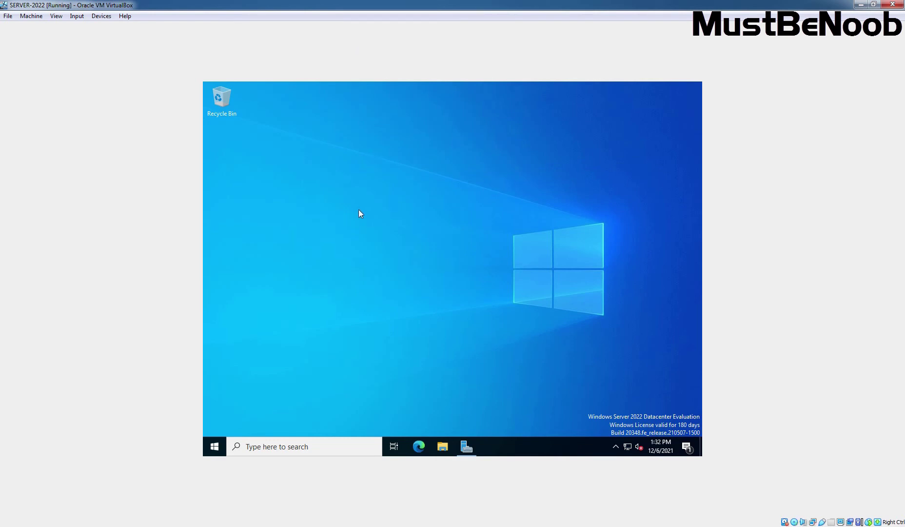
Adjust the virtual machine window to the guest display size and maximize it so the server desktop fills the screen
left_click(57, 16)
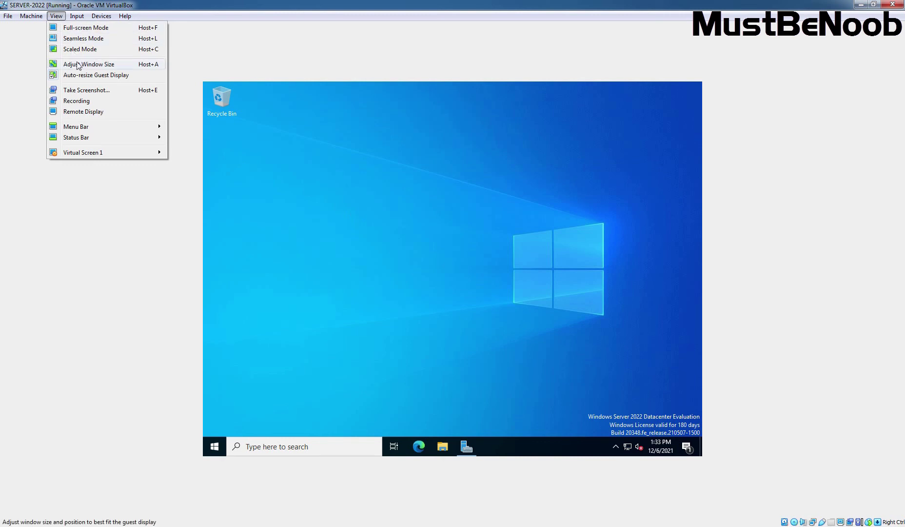
left_click(101, 68)
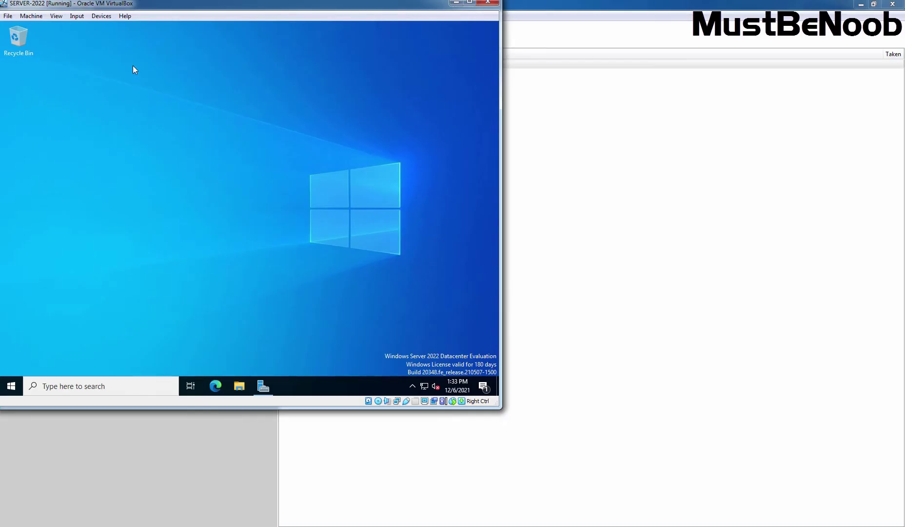
left_click(53, 17)
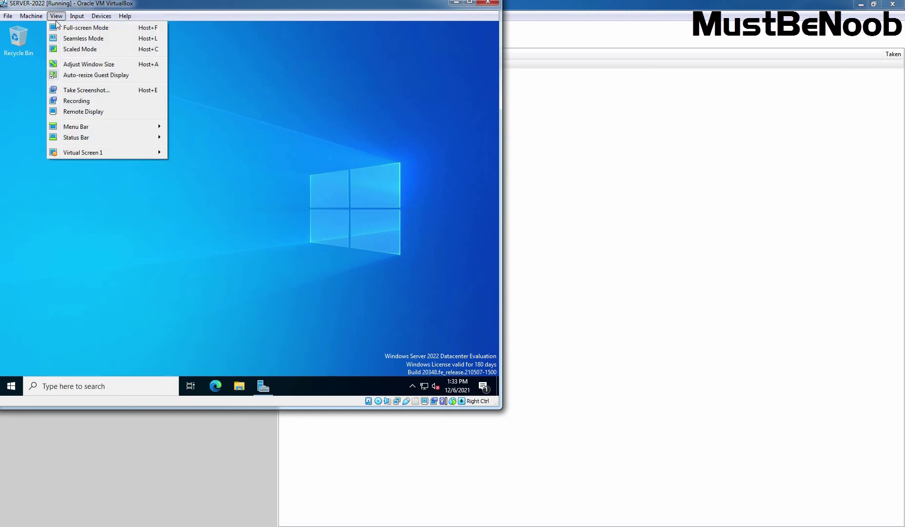
left_click(72, 67)
key("super+Up")
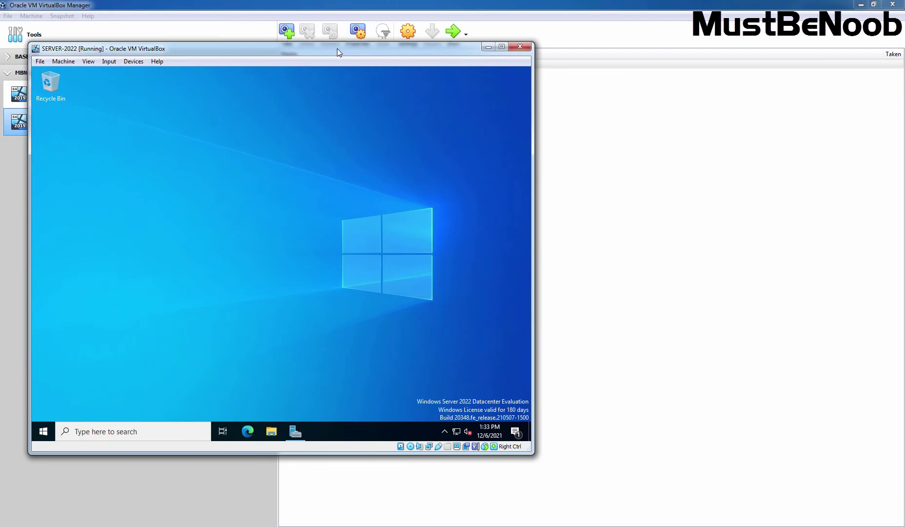
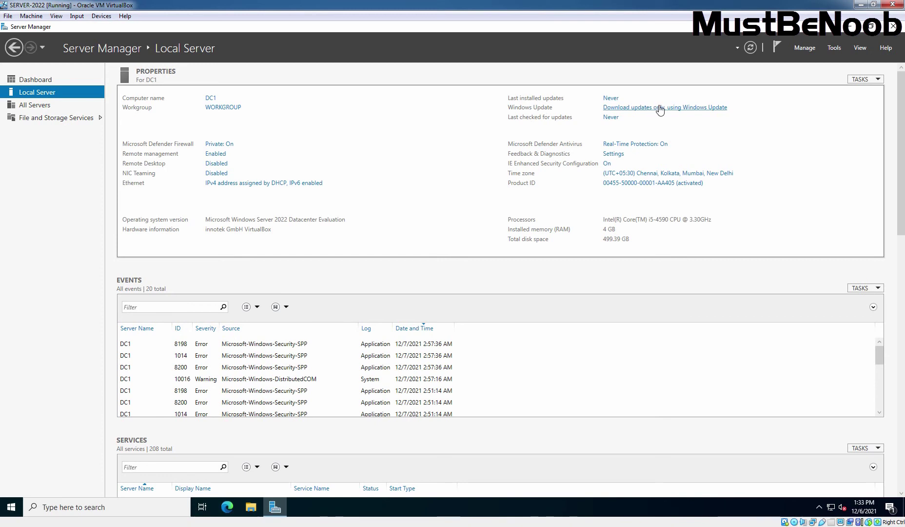
Open the Windows Update settings from the Local Server properties and start a check for updates
left_click(660, 108)
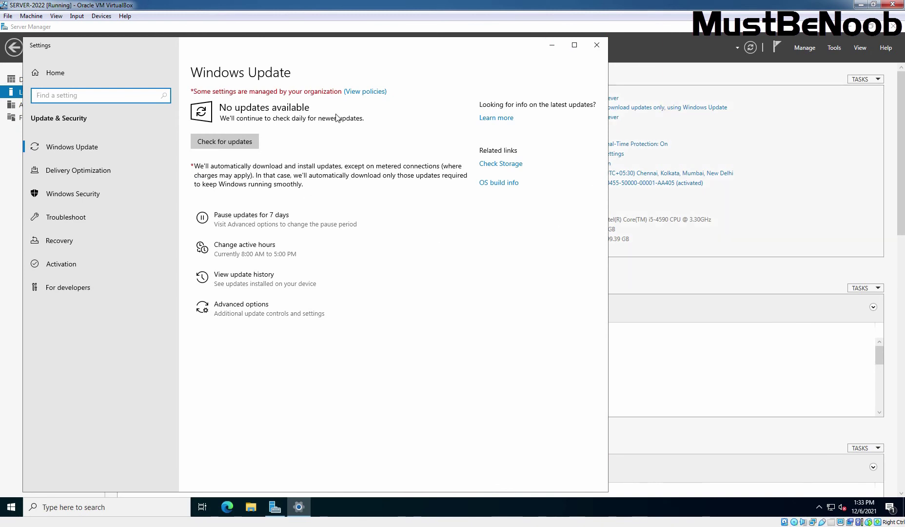
left_click(220, 143)
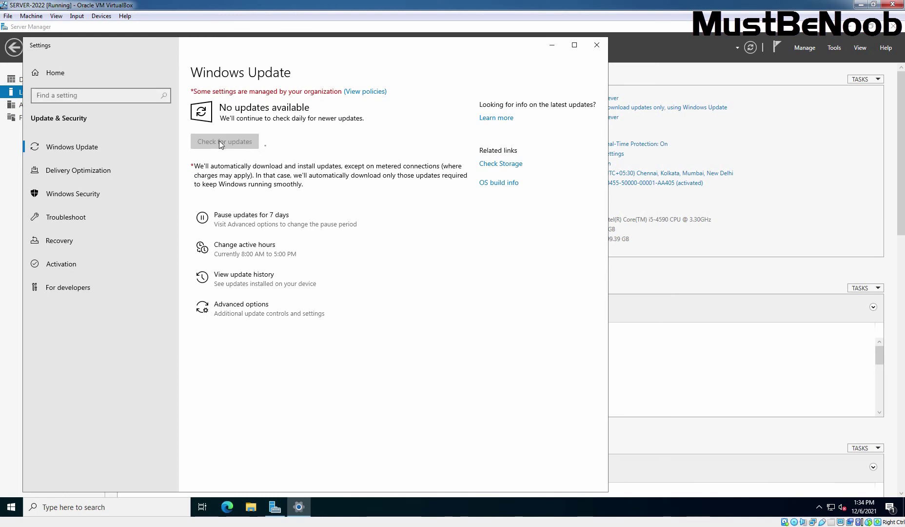